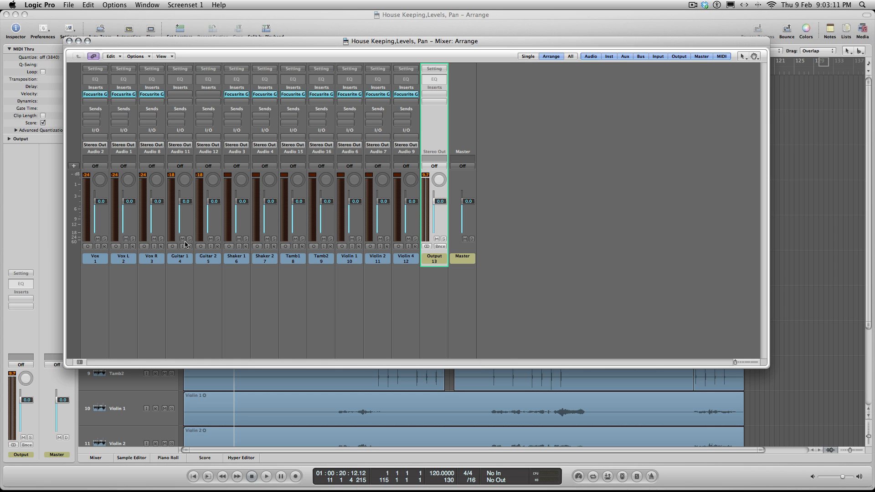
- Bypass the Focusrite Gate insert on every vocal, shaker, tambourine and violin channel in the mixer
{"action": "left_click", "coordinate": [99, 97], "text": "alt"}
{"action": "left_click", "coordinate": [142, 97], "text": "alt"}
{"action": "left_click_drag", "start_coordinate": [125, 97], "coordinate": [413, 97]}
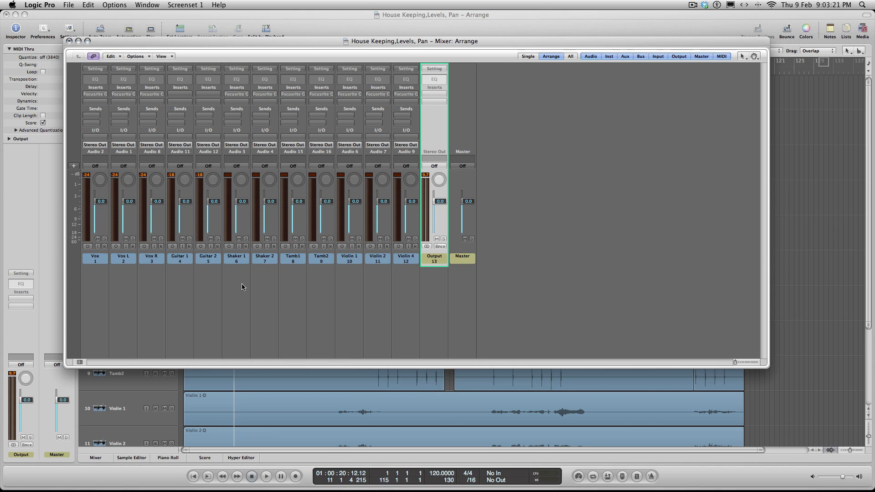
- Set Vox to -1.8 dB, pan Vox L to -40 and Vox R to +40, and set both to -4.6 dB
{"action": "left_click_drag", "start_coordinate": [101, 201], "coordinate": [101, 205]}
{"action": "left_click_drag", "start_coordinate": [129, 275], "coordinate": [148, 258]}
{"action": "left_click_drag", "start_coordinate": [157, 204], "coordinate": [157, 226]}
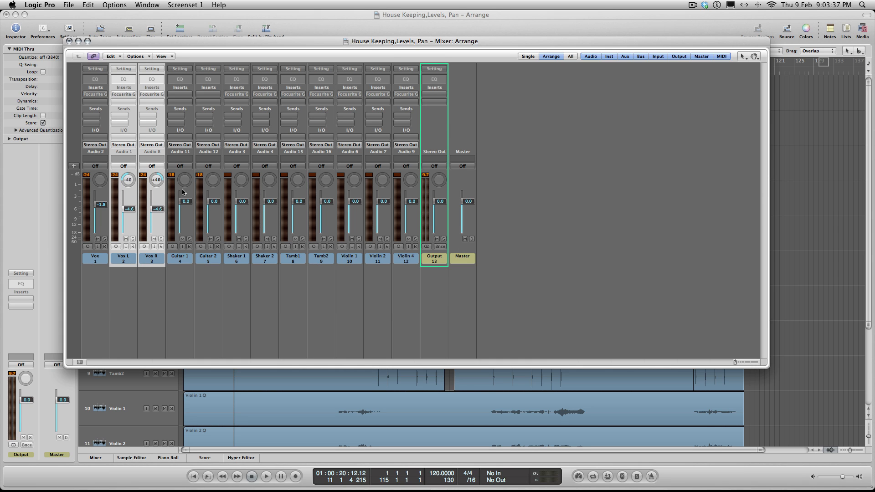
- Pan Guitar 1 to -50 and Guitar 2 to +50, and lower both guitar levels to -3.6 dB
{"action": "left_click_drag", "start_coordinate": [184, 180], "coordinate": [213, 157]}
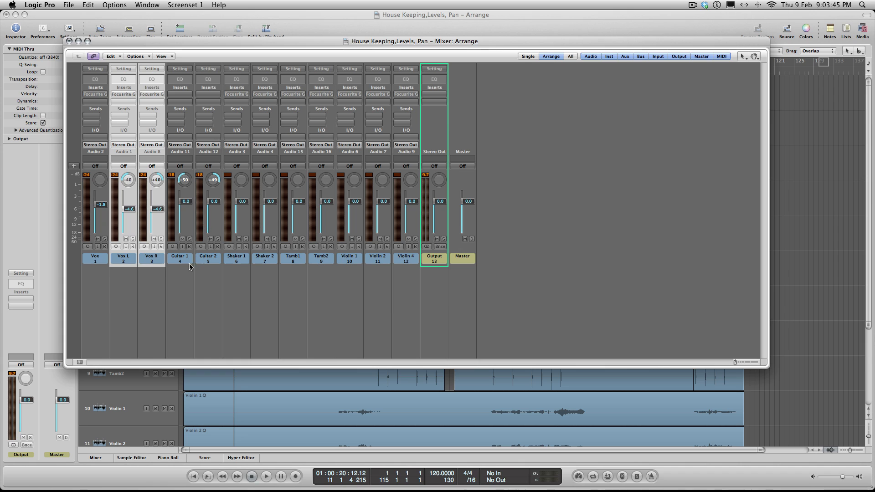
{"action": "left_click_drag", "start_coordinate": [184, 271], "coordinate": [202, 257]}
{"action": "left_click_drag", "start_coordinate": [214, 203], "coordinate": [214, 209]}
{"action": "left_click", "coordinate": [235, 284]}
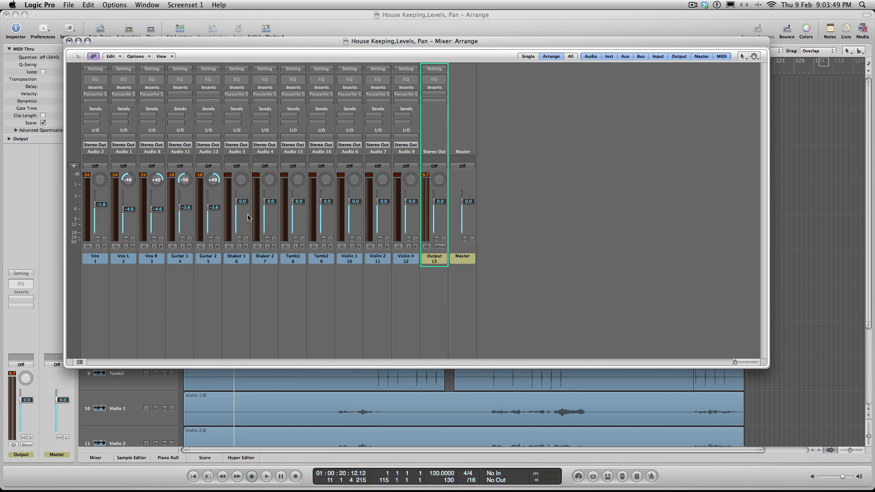
{"action": "left_click_drag", "start_coordinate": [217, 184], "coordinate": [218, 184]}
- Pan Shaker 1 to -30 and Shaker 2 to +30, start playback, and lower both shakers to -1.1 dB
{"action": "left_click_drag", "start_coordinate": [239, 185], "coordinate": [276, 153]}
{"action": "key", "text": "space"}
{"action": "left_click_drag", "start_coordinate": [246, 270], "coordinate": [254, 260]}
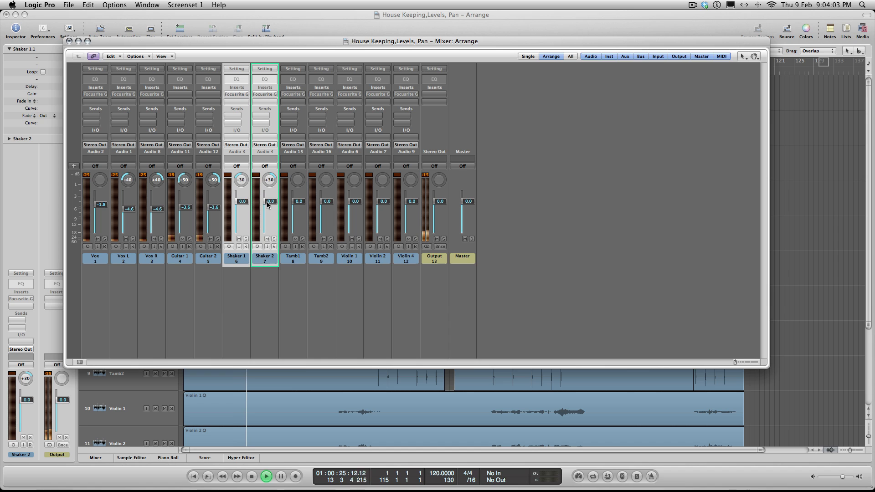
{"action": "left_click_drag", "start_coordinate": [268, 205], "coordinate": [268, 206]}
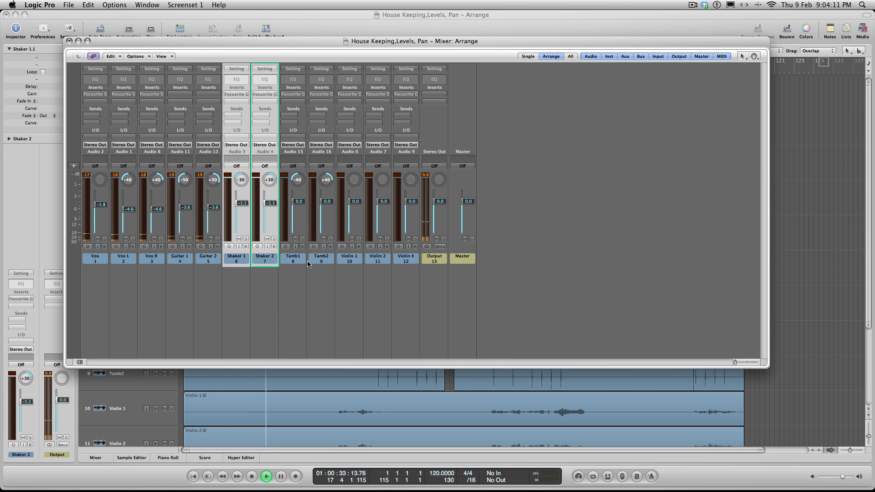
- Pan Tamb1 to -40 and Tamb2 to +40 with both at -2.5 dB, and lower both shakers to -2.8 dB
{"action": "left_click_drag", "start_coordinate": [299, 272], "coordinate": [324, 259]}
{"action": "left_click_drag", "start_coordinate": [326, 203], "coordinate": [324, 219]}
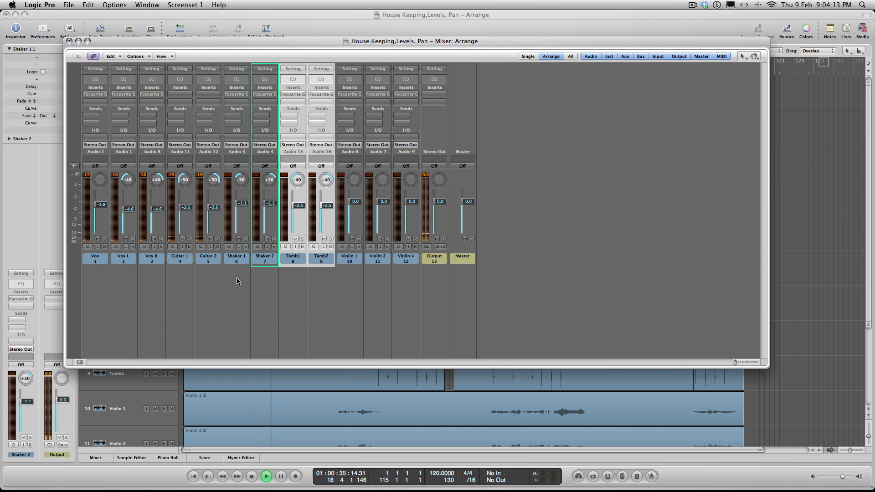
{"action": "left_click_drag", "start_coordinate": [239, 281], "coordinate": [265, 261]}
{"action": "left_click_drag", "start_coordinate": [271, 204], "coordinate": [272, 213]}
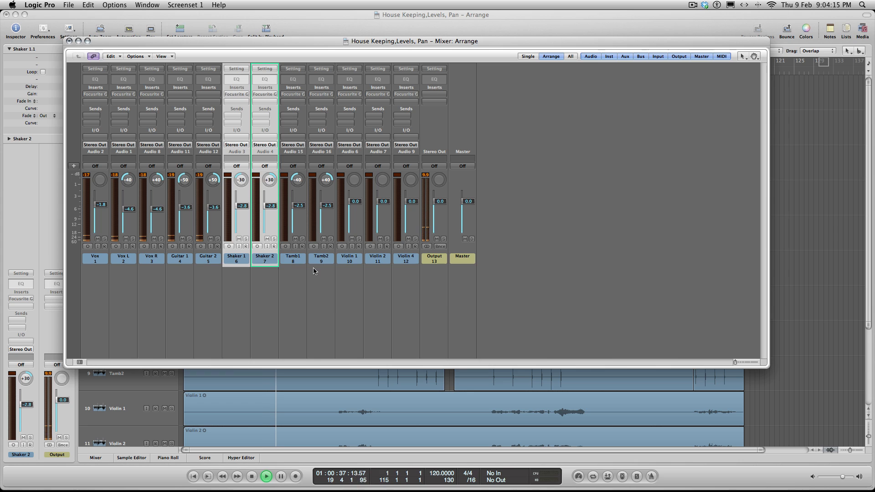
{"action": "left_click", "coordinate": [322, 277]}
- Pan Violin 2 to -45 and Violin 4 to +45, and lower both levels to -2.0 dB
{"action": "left_click_drag", "start_coordinate": [380, 181], "coordinate": [380, 223]}
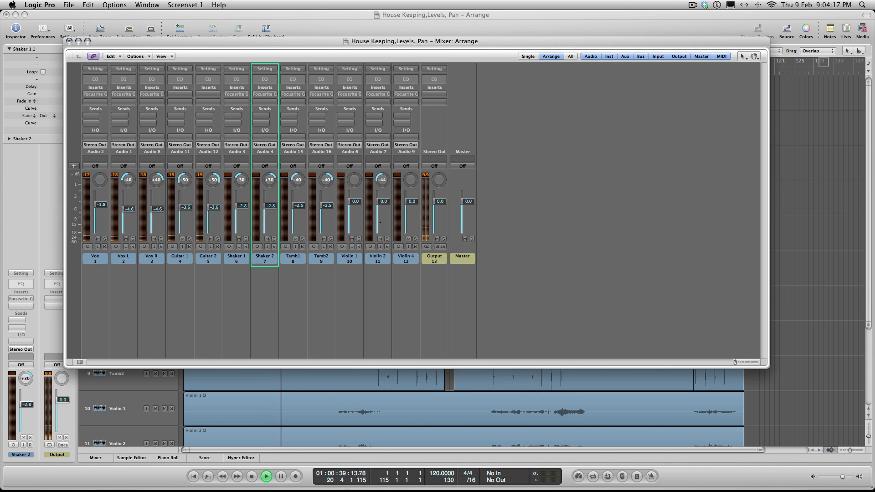
{"action": "left_click_drag", "start_coordinate": [411, 179], "coordinate": [417, 139]}
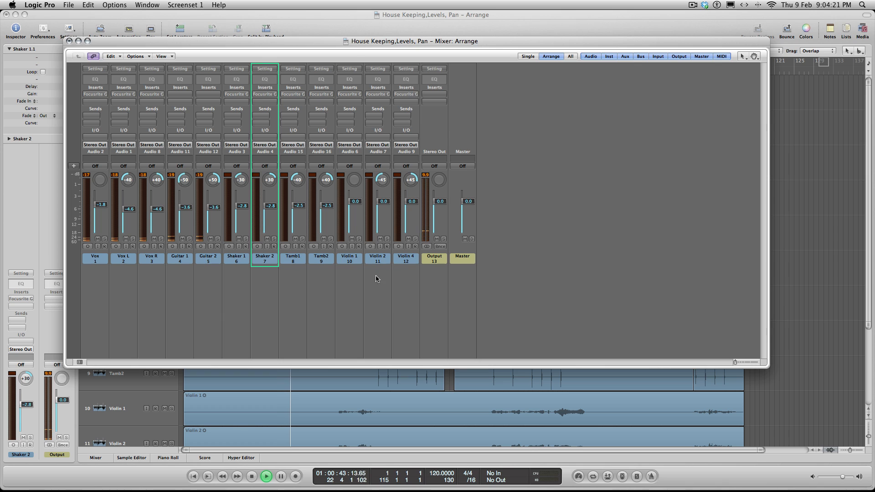
{"action": "left_click_drag", "start_coordinate": [376, 276], "coordinate": [396, 262]}
{"action": "left_click_drag", "start_coordinate": [409, 203], "coordinate": [410, 208]}
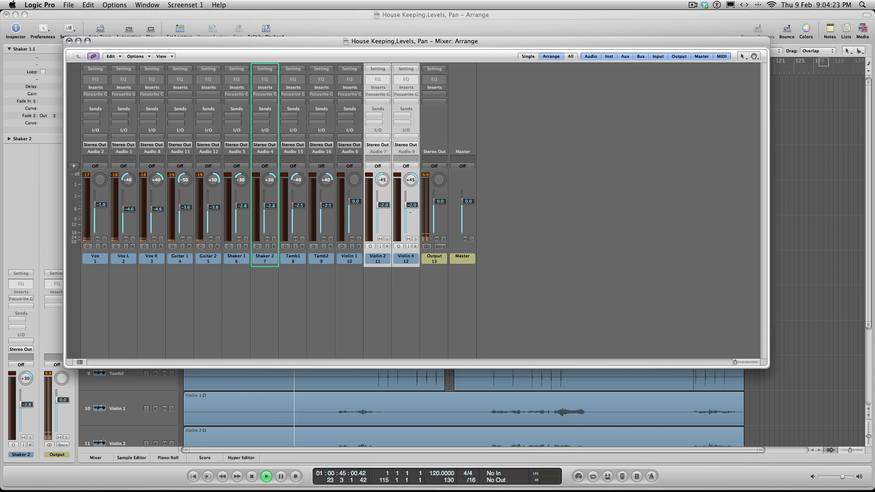
- Set Violin 1 to -1.9 dB and lower Violin 2 and Violin 4 together to -3.9 dB
{"action": "left_click", "coordinate": [348, 298]}
{"action": "left_click_drag", "start_coordinate": [355, 201], "coordinate": [355, 205]}
{"action": "left_click_drag", "start_coordinate": [379, 276], "coordinate": [400, 264]}
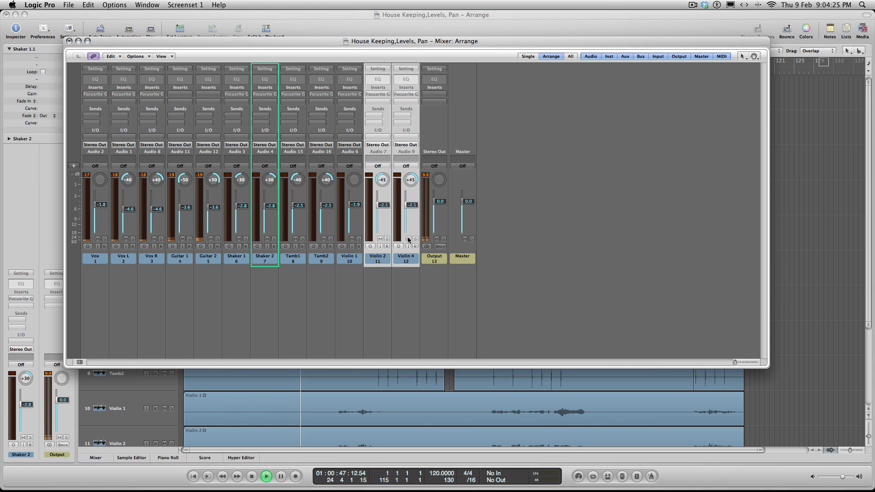
{"action": "left_click_drag", "start_coordinate": [411, 205], "coordinate": [410, 208]}
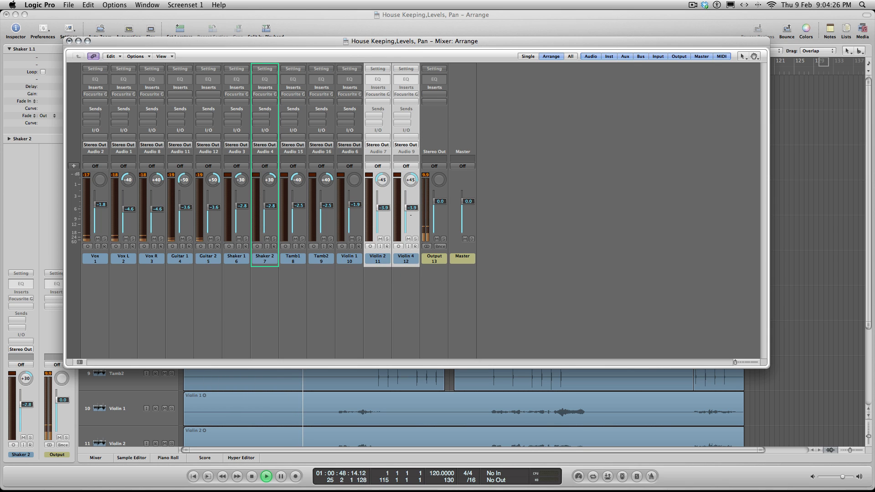
- Audition the mix from about bar 62 of the arrangement with the mixer open and no channels selected
{"action": "left_click", "coordinate": [69, 41]}
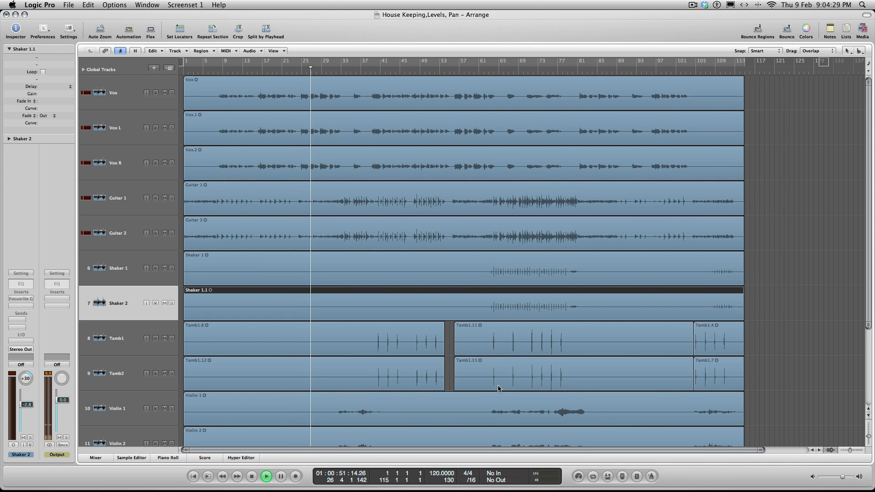
{"action": "left_click", "coordinate": [487, 72]}
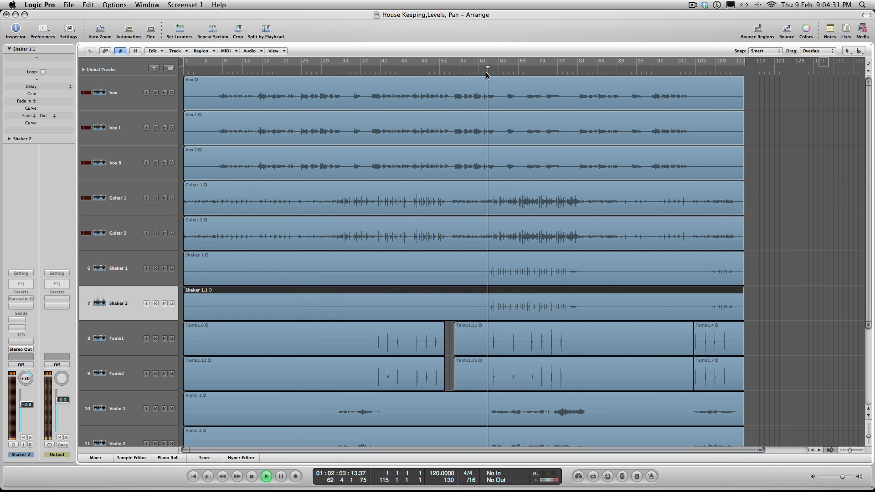
{"action": "left_click", "coordinate": [495, 63]}
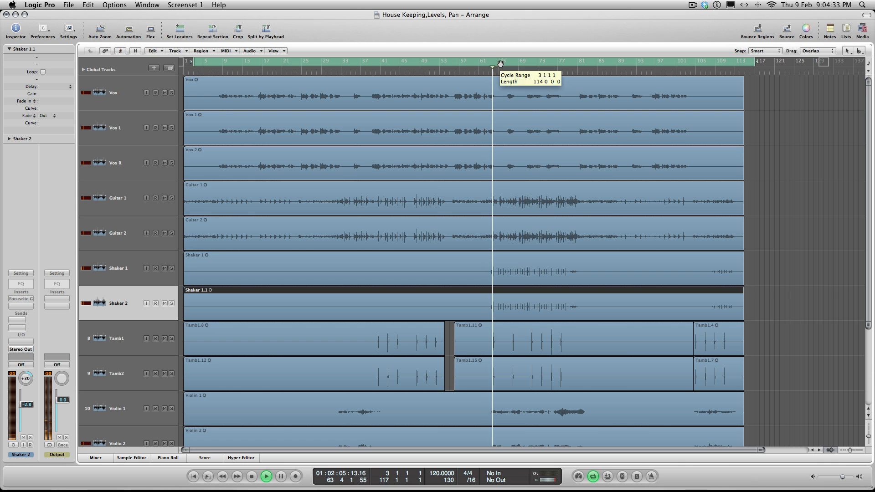
{"action": "left_click", "coordinate": [503, 65]}
{"action": "key", "text": "super+2"}
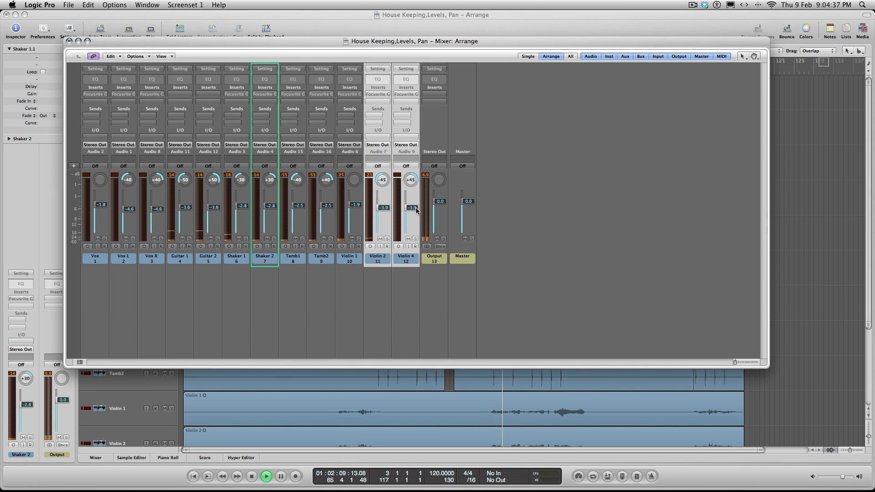
{"action": "left_click", "coordinate": [140, 281]}
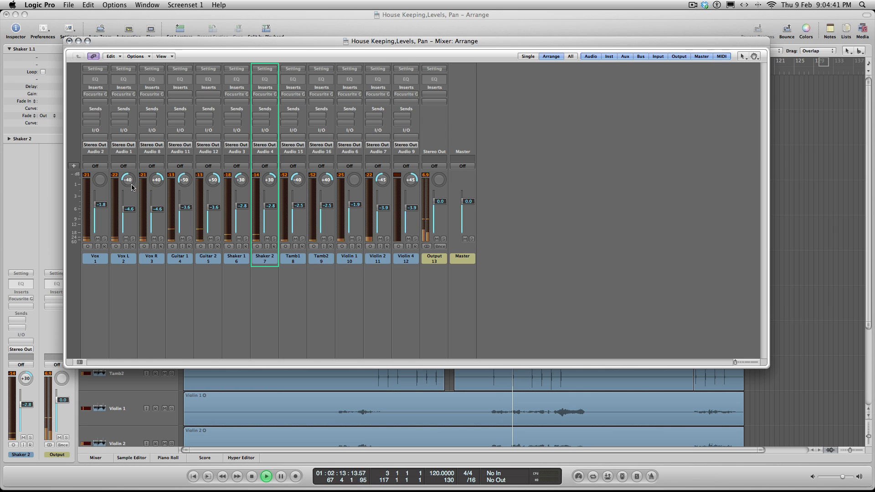
- Loop bars 64 to 82 of the arrangement, check the channel levels in the mixer, and stop playback
{"action": "left_click", "coordinate": [69, 41]}
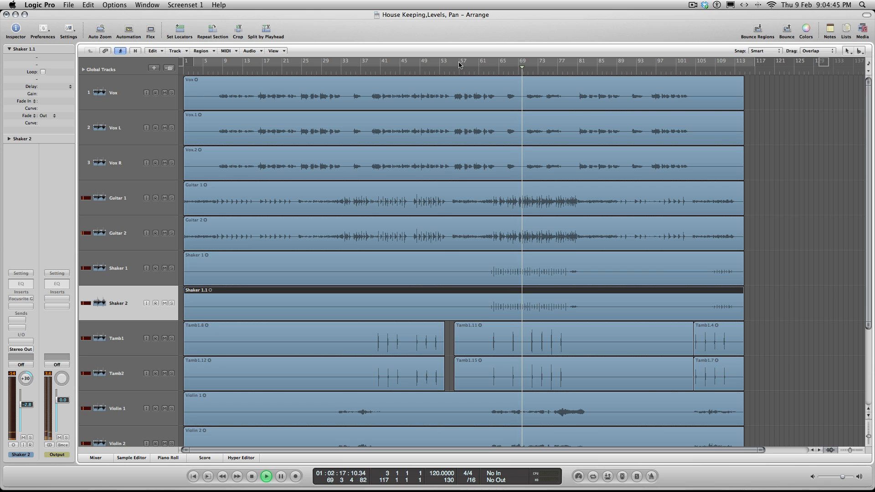
{"action": "left_click_drag", "start_coordinate": [465, 64], "coordinate": [583, 62]}
{"action": "left_click_drag", "start_coordinate": [465, 62], "coordinate": [493, 59]}
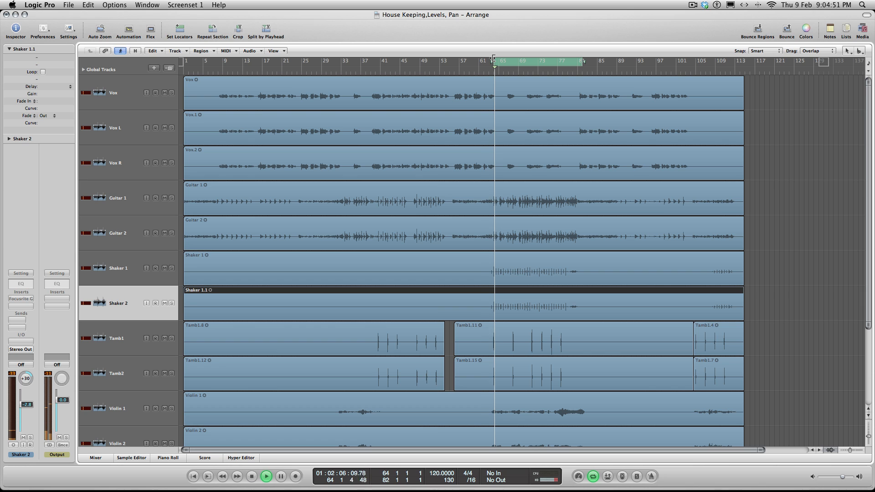
{"action": "key", "text": "super+2"}
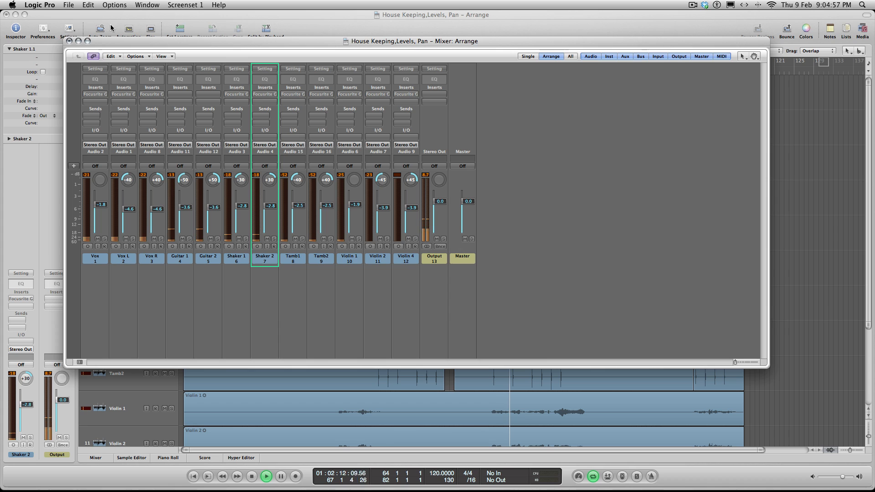
{"action": "left_click", "coordinate": [70, 42]}
{"action": "key", "text": "space"}
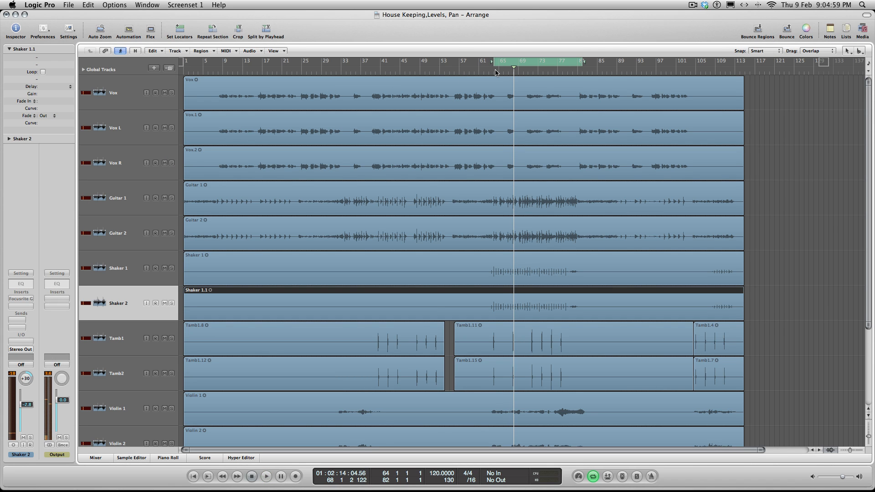
- Set the cycle range to bars 37 to 45 and play it back with the mixer open
{"action": "left_click", "coordinate": [513, 62]}
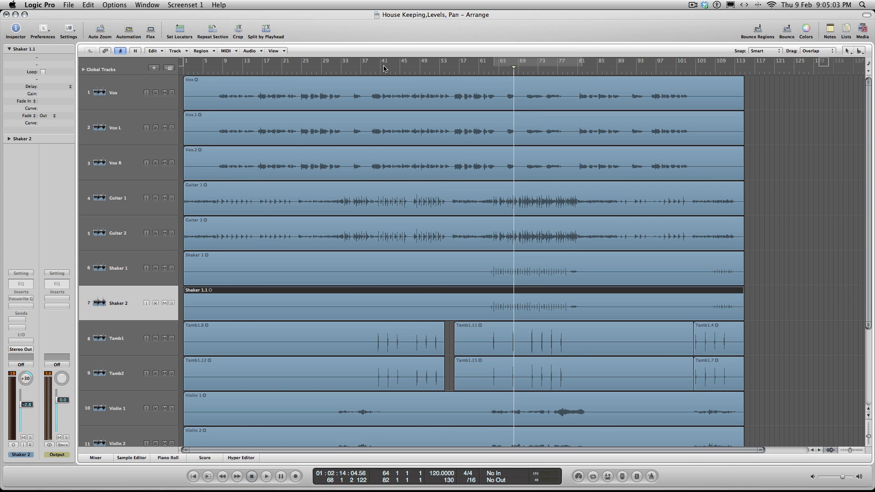
{"action": "left_click", "coordinate": [367, 73]}
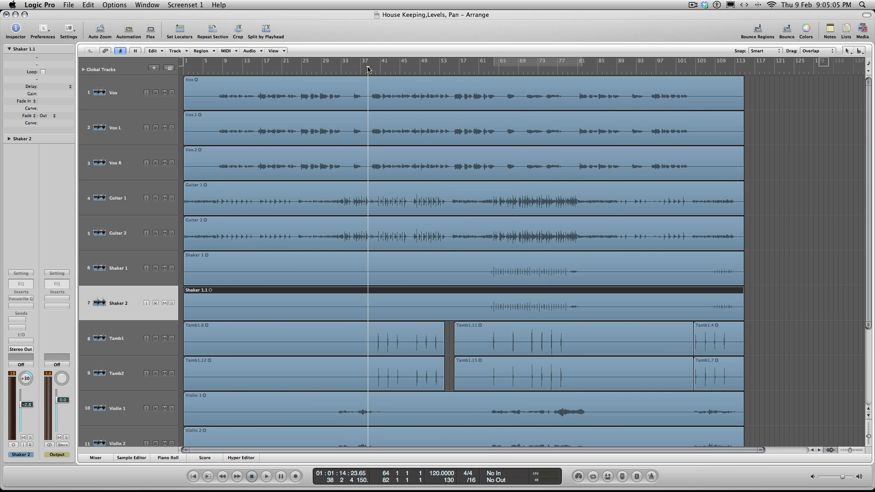
{"action": "left_click_drag", "start_coordinate": [368, 68], "coordinate": [400, 66]}
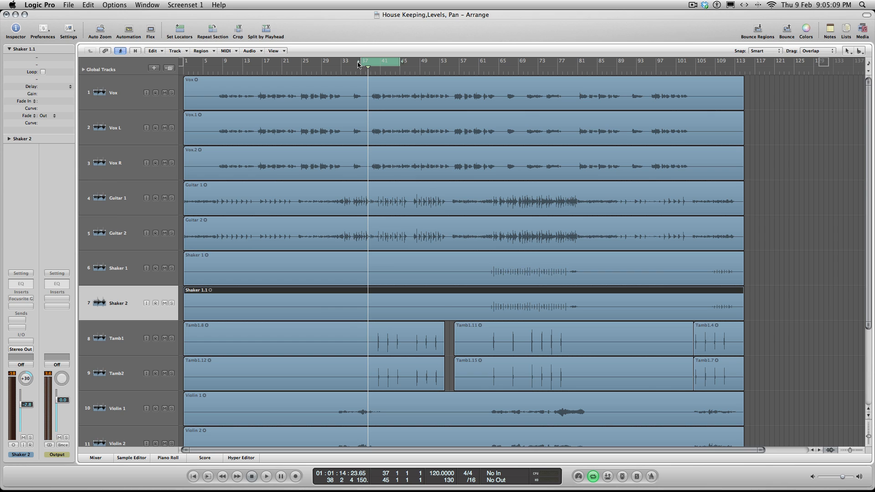
{"action": "key", "text": "super+2"}
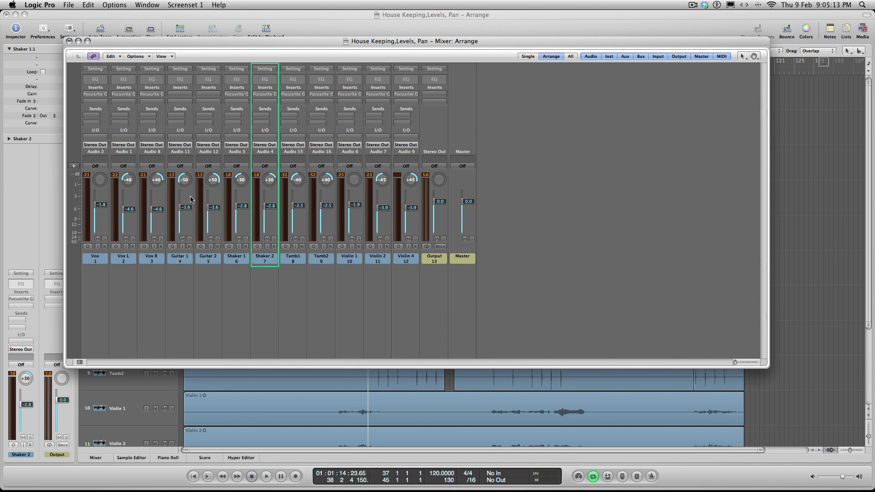
{"action": "key", "text": "space"}
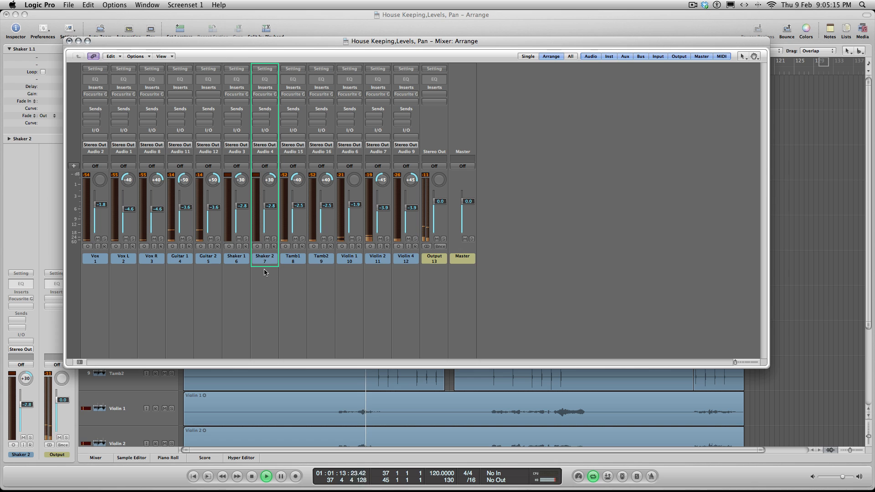
- Move the mixer aside to uncover the track list, solo the Tamb1 channel, and play it back with its gate bypassed
{"action": "left_click_drag", "start_coordinate": [254, 41], "coordinate": [470, 3]}
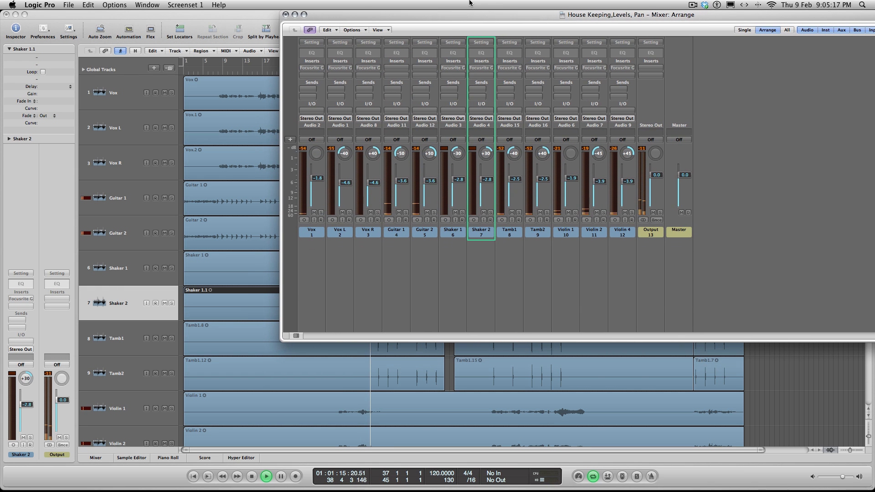
{"action": "key", "text": "space"}
{"action": "left_click_drag", "start_coordinate": [508, 246], "coordinate": [522, 236]}
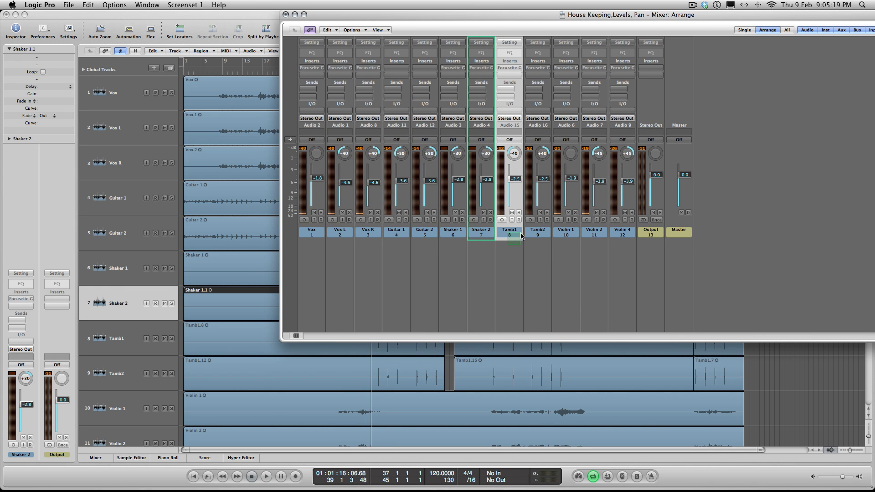
{"action": "left_click", "coordinate": [519, 213]}
{"action": "key", "text": "space"}
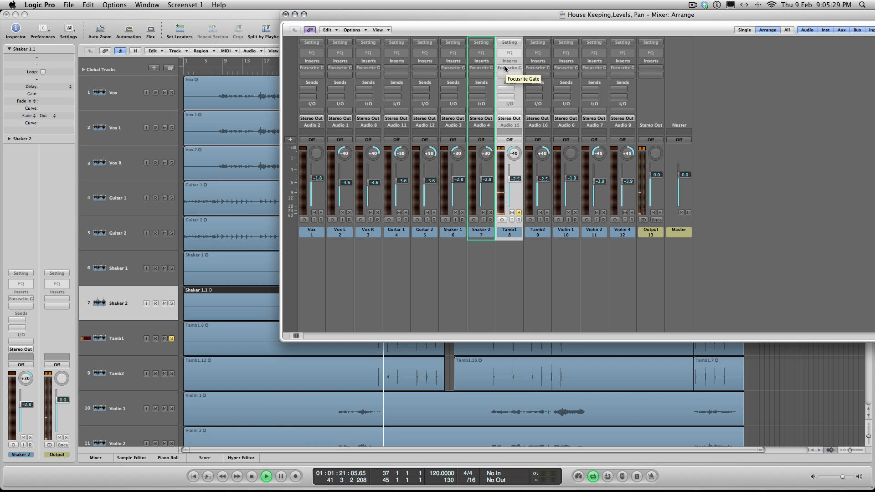
- Listen to Tamb1 with its Focusrite Gate enabled, stop playback, and bypass the gate and solo again
{"action": "left_click", "coordinate": [502, 67]}
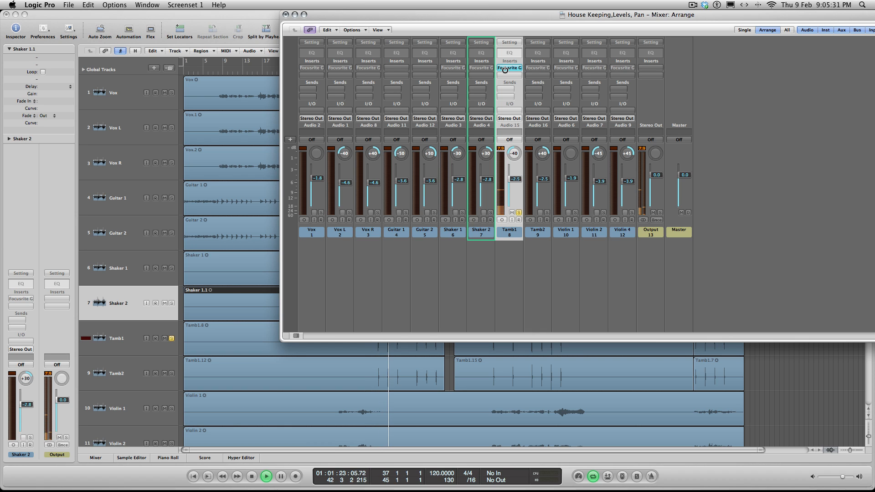
{"action": "key", "text": "space"}
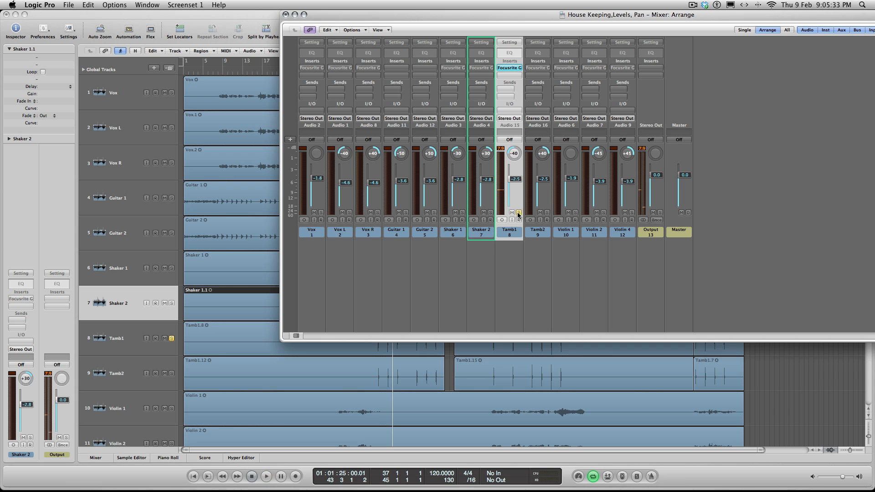
{"action": "left_click", "coordinate": [510, 69]}
- Move the mixer back, clear the channel selection, re-enable the Focusrite Gate across the tracks, and open the gate on Vox
{"action": "left_click_drag", "start_coordinate": [347, 17], "coordinate": [157, 40]}
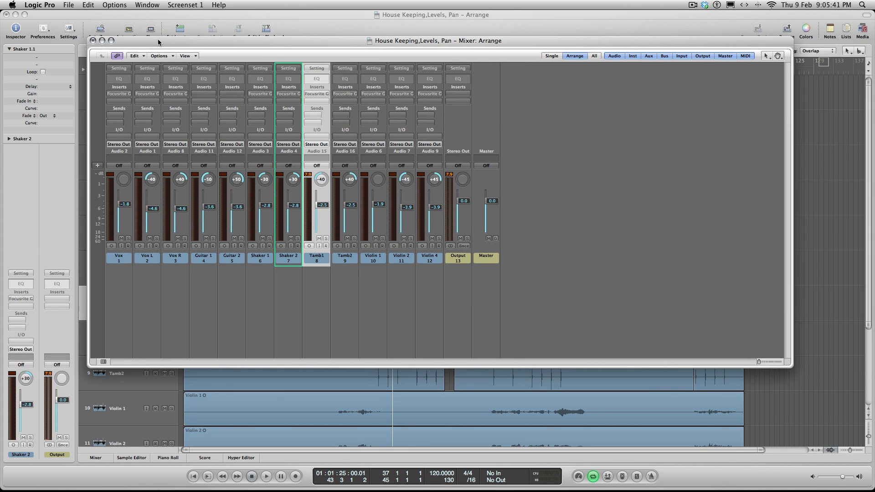
{"action": "left_click", "coordinate": [325, 298]}
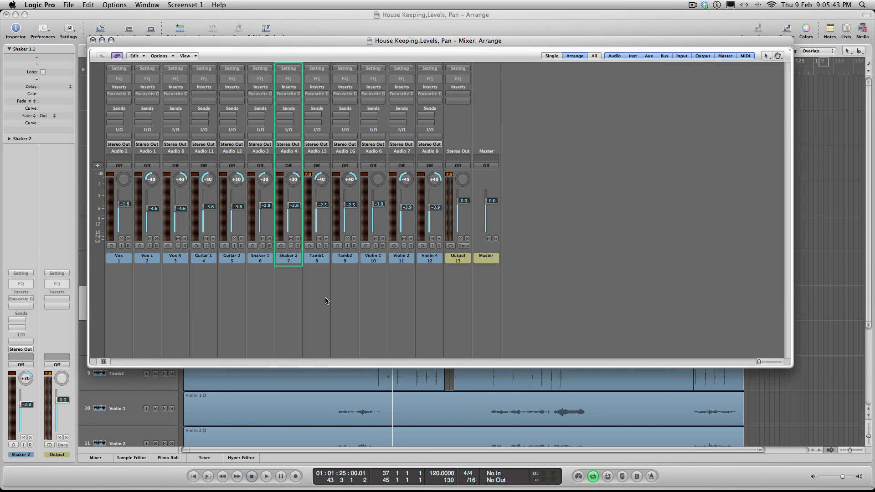
{"action": "mouse_move", "coordinate": [116, 95]}
{"action": "left_mouse_down"}
{"action": "mouse_move", "coordinate": [423, 94]}
{"action": "mouse_move", "coordinate": [372, 78]}
{"action": "mouse_move", "coordinate": [374, 88]}
{"action": "left_mouse_up"}
{"action": "left_click", "coordinate": [116, 95]}
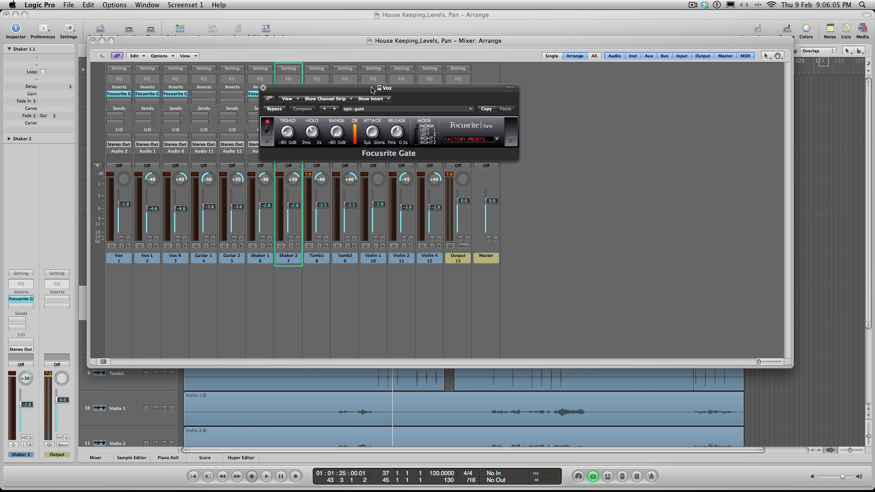
- Close the Vox gate and set the aux levels: Vox -0.9, Vox L+R -3.0, Gui -0.8, Shaker -0.6, Tamb -1.5, Vio -1.4
{"action": "left_click", "coordinate": [263, 89]}
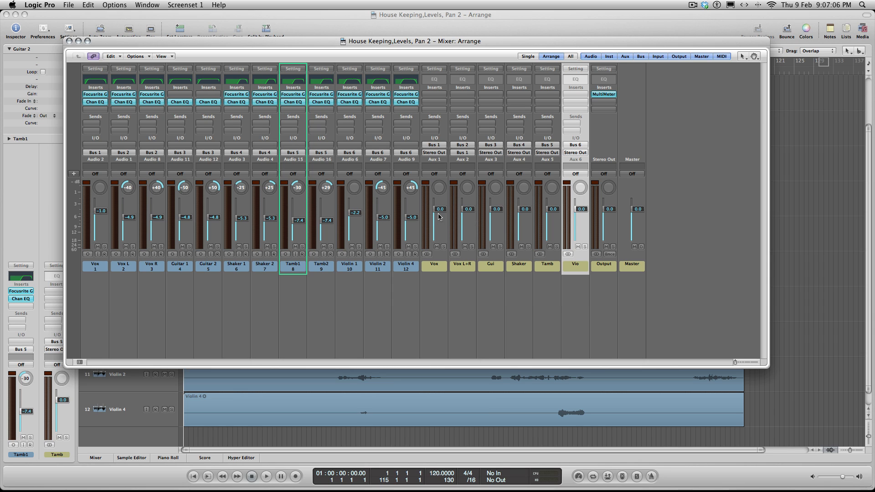
{"action": "left_click_drag", "start_coordinate": [440, 209], "coordinate": [583, 215]}
{"action": "left_click_drag", "start_coordinate": [610, 209], "coordinate": [610, 209]}
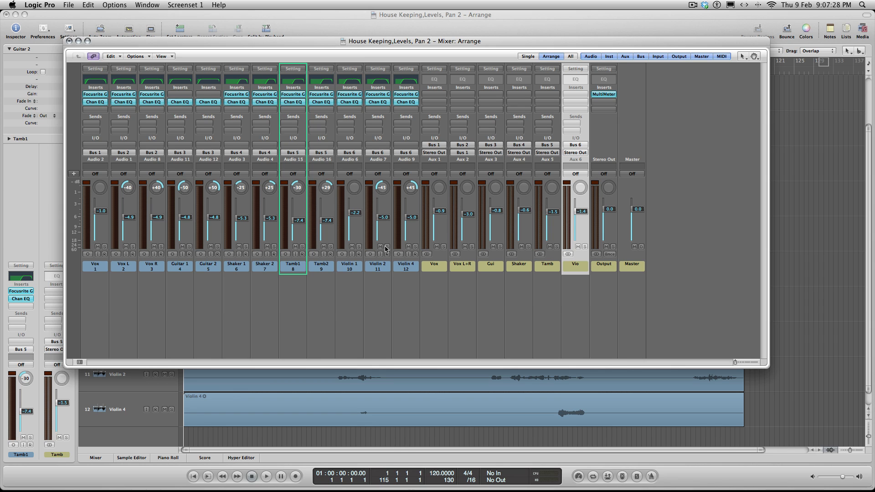
- Start playback, move the mixer down to uncover the bar ruler, and continue playing from about bar 61 with the mixer in front
{"action": "key", "text": "space"}
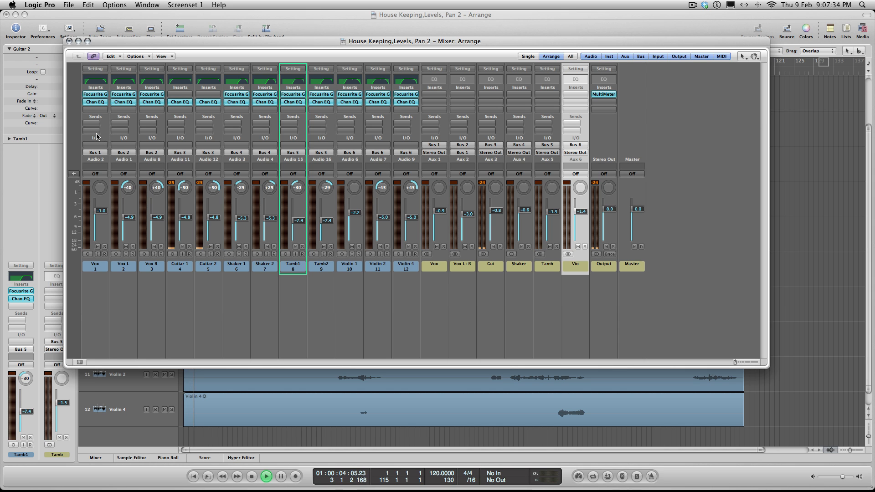
{"action": "left_click_drag", "start_coordinate": [197, 40], "coordinate": [214, 72]}
{"action": "left_click", "coordinate": [481, 72]}
{"action": "key", "text": "super+grave"}
- Bypass the Focusrite Gate and Channel EQ on Vox, Vox L and Vox R, and the Channel EQ on Guitar 1 during playback
{"action": "left_click", "coordinate": [123, 126], "text": "alt"}
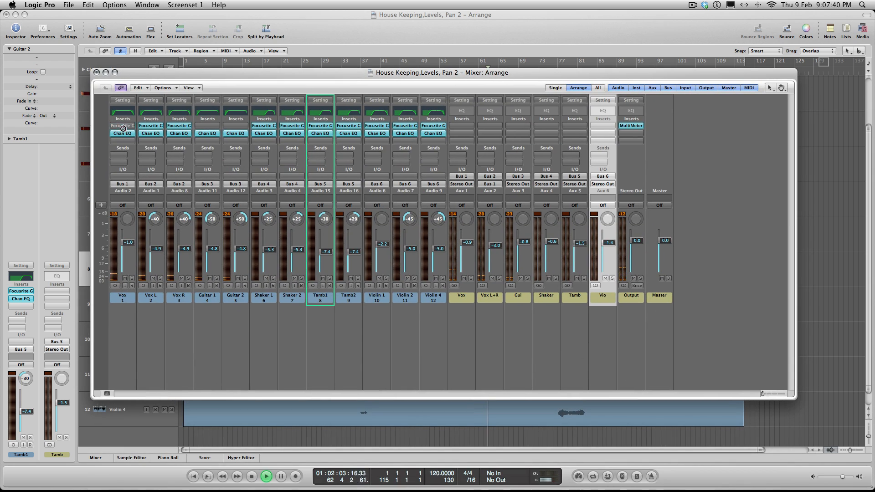
{"action": "left_click", "coordinate": [122, 134], "text": "alt"}
{"action": "left_click", "coordinate": [151, 134], "text": "alt"}
{"action": "left_click", "coordinate": [151, 126], "text": "alt"}
{"action": "left_click", "coordinate": [172, 126], "text": "alt"}
{"action": "left_click", "coordinate": [179, 133], "text": "alt"}
{"action": "left_click", "coordinate": [208, 134], "text": "alt"}
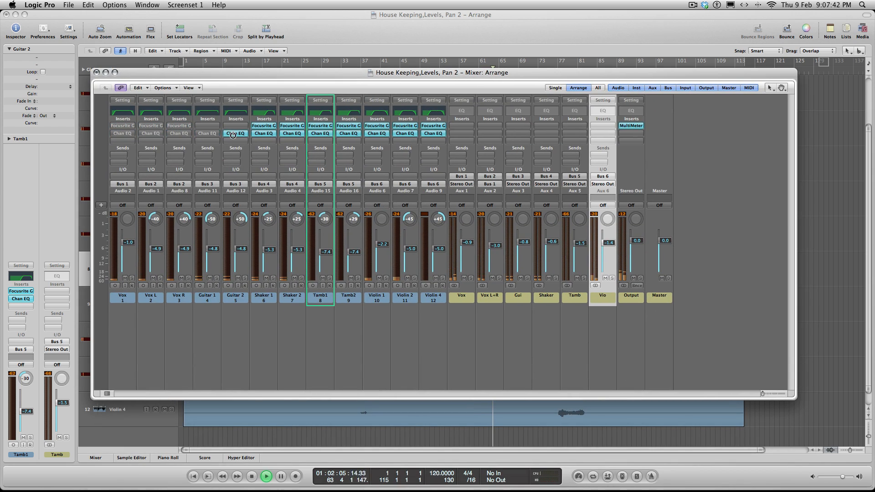
- Bypass the Channel EQ on Guitar 2 and both the Focusrite Gate and Channel EQ on Shaker 1, Shaker 2 and Tamb1
{"action": "left_click", "coordinate": [235, 134], "text": "alt"}
{"action": "left_click", "coordinate": [264, 133], "text": "alt"}
{"action": "left_click", "coordinate": [264, 126], "text": "alt"}
{"action": "left_click", "coordinate": [293, 125], "text": "alt"}
{"action": "left_click", "coordinate": [293, 133], "text": "alt"}
{"action": "left_click", "coordinate": [321, 134], "text": "alt"}
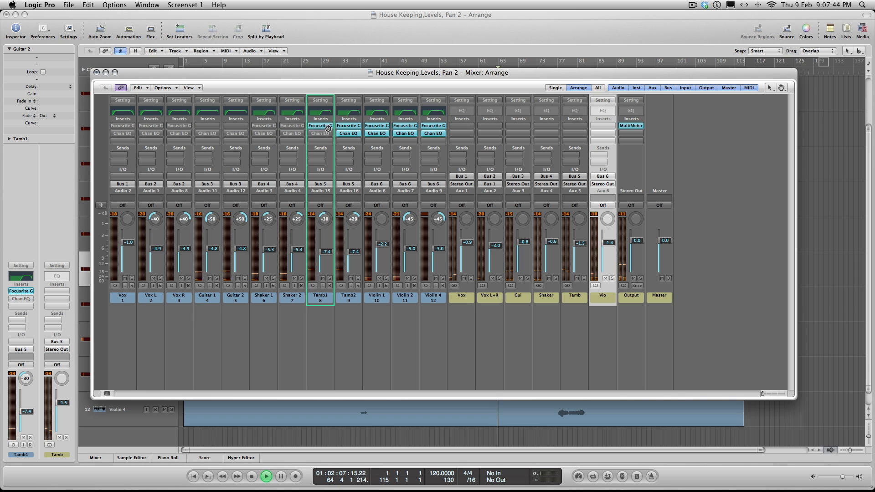
{"action": "left_click", "coordinate": [320, 126], "text": "alt"}
- Bypass the Focusrite Gate and Channel EQ on Tamb2, Violin 1, Violin 2 and Violin 4
{"action": "left_click", "coordinate": [371, 133], "text": "alt"}
{"action": "left_click", "coordinate": [348, 134], "text": "alt"}
{"action": "left_click", "coordinate": [349, 126], "text": "alt"}
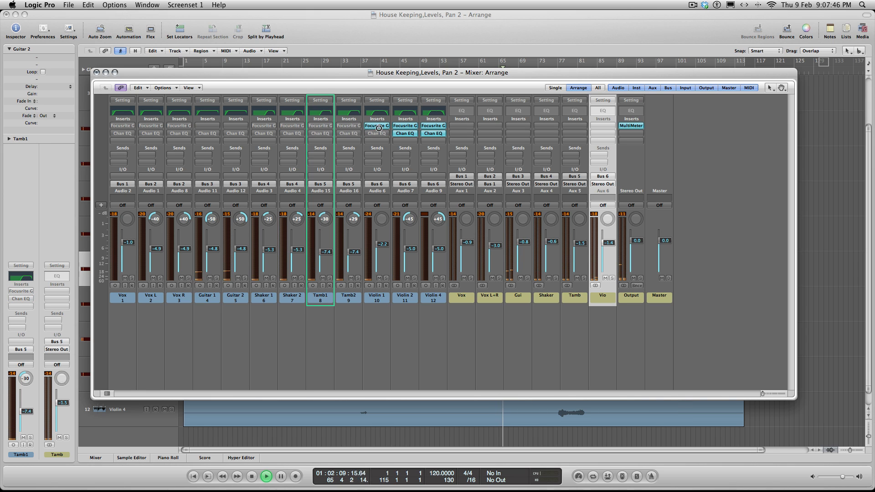
{"action": "left_click", "coordinate": [377, 126], "text": "alt"}
{"action": "left_click", "coordinate": [405, 126], "text": "alt"}
{"action": "left_click", "coordinate": [405, 134], "text": "alt"}
{"action": "left_click", "coordinate": [428, 133], "text": "alt"}
{"action": "left_click", "coordinate": [433, 126], "text": "alt"}
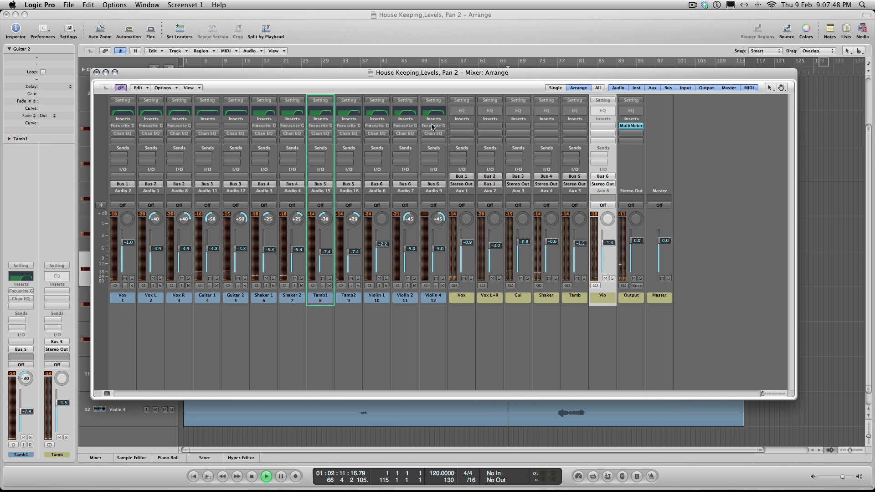
- Re-enable the Focusrite Gate and Channel EQ on Violin 4, Violin 2, Violin 1 and Tamb2
{"action": "left_click", "coordinate": [433, 125], "text": "alt"}
{"action": "left_click", "coordinate": [433, 134], "text": "alt"}
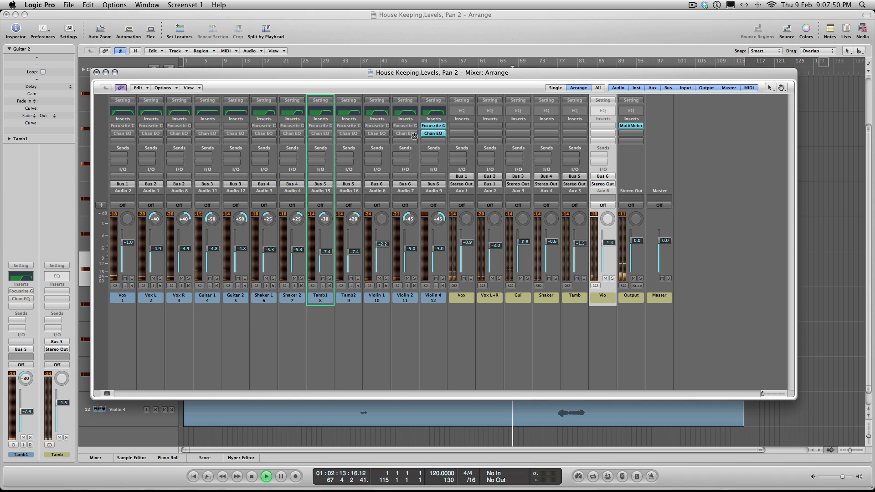
{"action": "left_click", "coordinate": [405, 134], "text": "alt"}
{"action": "left_click", "coordinate": [405, 126], "text": "alt"}
{"action": "left_click", "coordinate": [379, 128], "text": "alt"}
{"action": "left_click", "coordinate": [350, 127], "text": "alt"}
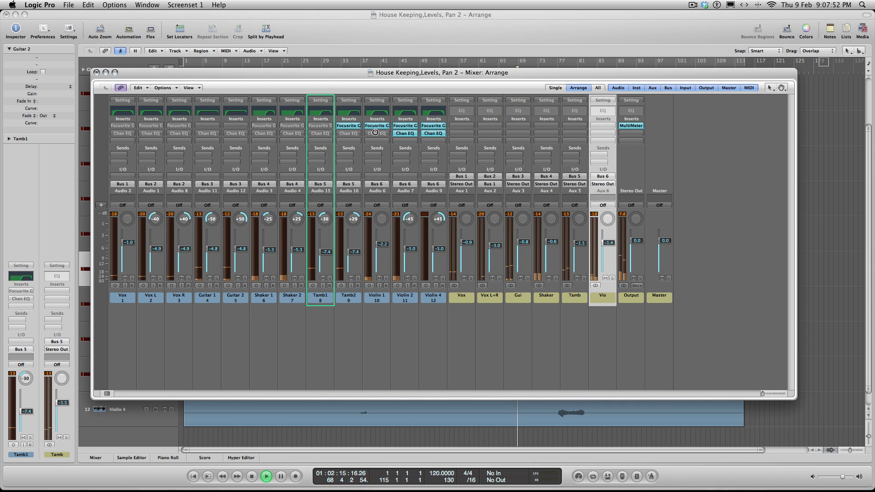
{"action": "left_click", "coordinate": [375, 128], "text": "alt"}
{"action": "left_click", "coordinate": [354, 133], "text": "alt"}
{"action": "left_click", "coordinate": [377, 126], "text": "alt"}
{"action": "left_click", "coordinate": [377, 133], "text": "alt"}
- Re-enable the Focusrite Gate and Channel EQ on Tamb1, Shaker 2 and Shaker 1
{"action": "left_click", "coordinate": [320, 133], "text": "alt"}
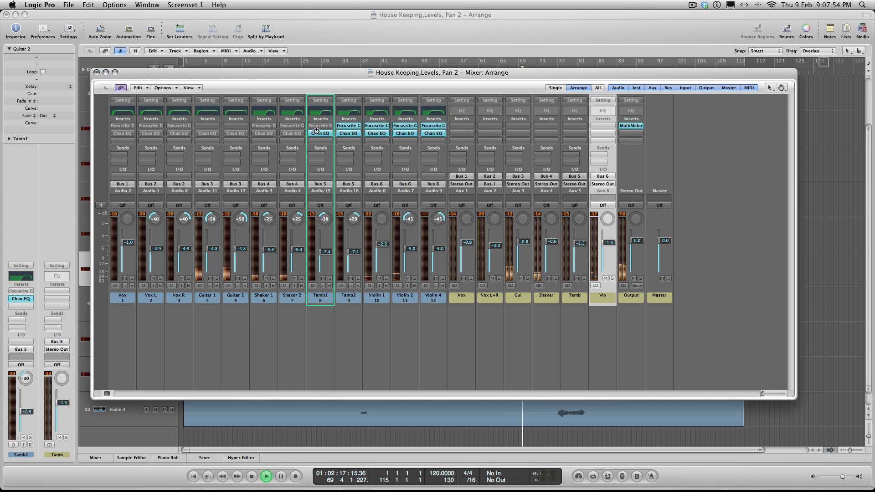
{"action": "left_click", "coordinate": [320, 126], "text": "alt"}
{"action": "left_click", "coordinate": [292, 126], "text": "alt"}
{"action": "left_click", "coordinate": [281, 133], "text": "alt"}
{"action": "left_click", "coordinate": [264, 134], "text": "alt"}
{"action": "left_click", "coordinate": [264, 126], "text": "alt"}
- Re-enable the Channel EQ on both guitars and the Focusrite Gate and Channel EQ on Vox R, Vox L and Vox
{"action": "left_click", "coordinate": [236, 134], "text": "alt"}
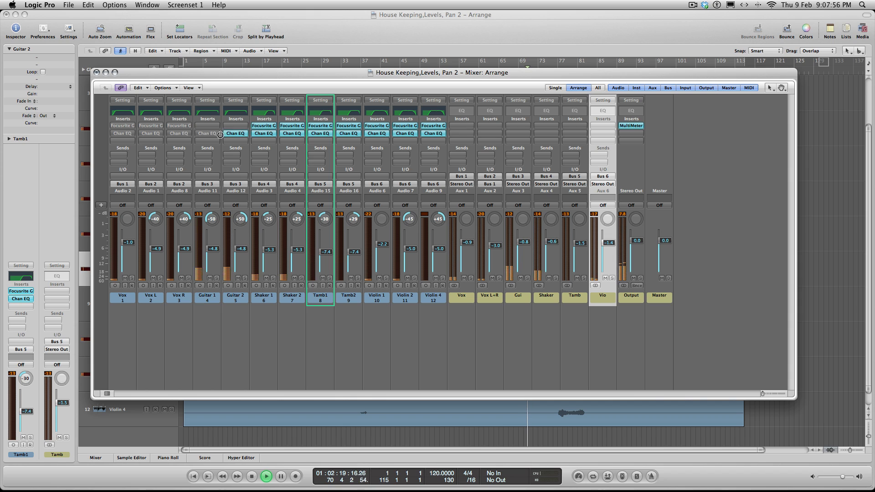
{"action": "left_click", "coordinate": [209, 134], "text": "alt"}
{"action": "left_click", "coordinate": [179, 126], "text": "alt"}
{"action": "left_click", "coordinate": [207, 133], "text": "alt"}
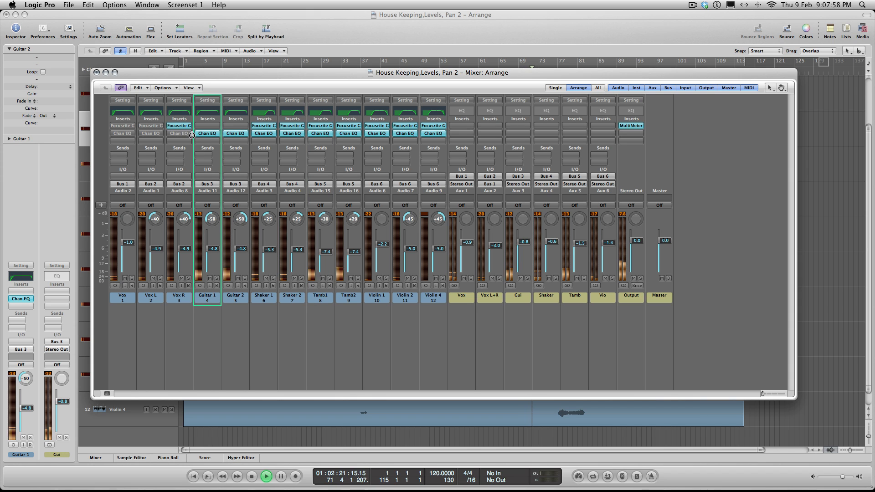
{"action": "left_click", "coordinate": [179, 134], "text": "alt"}
{"action": "left_click", "coordinate": [151, 133], "text": "alt"}
{"action": "left_click", "coordinate": [151, 126], "text": "alt"}
{"action": "left_click", "coordinate": [123, 126], "text": "alt"}
{"action": "left_click", "coordinate": [121, 134], "text": "alt"}
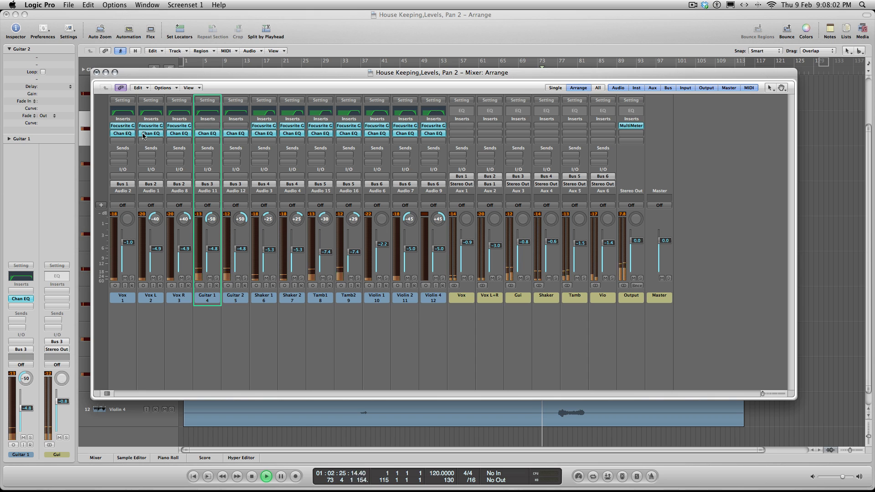
- Bypass only the Channel EQ on Vox, Vox L, Vox R, Guitar 1 and Guitar 2
{"action": "left_click", "coordinate": [121, 133], "text": "alt"}
{"action": "left_click", "coordinate": [150, 134], "text": "alt"}
{"action": "left_click", "coordinate": [179, 133], "text": "alt"}
{"action": "left_click", "coordinate": [207, 133], "text": "alt"}
{"action": "left_click", "coordinate": [235, 133], "text": "alt"}
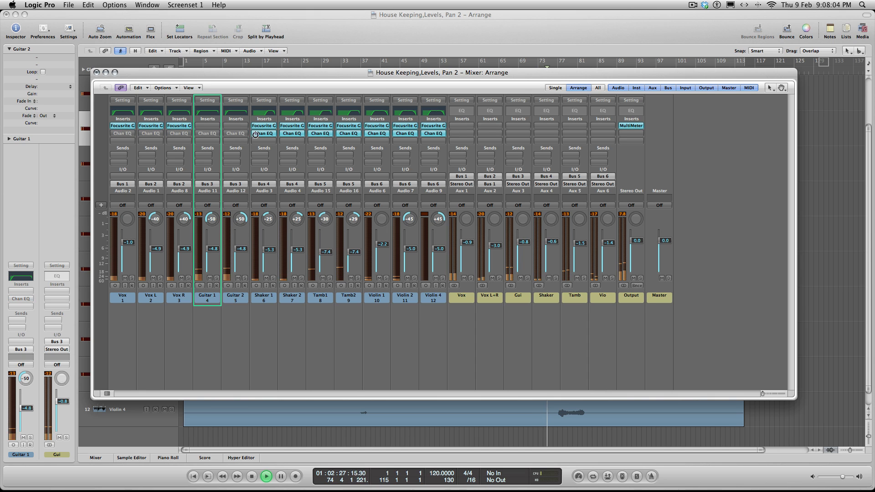
- Bypass the Channel EQ on the shaker, tambourine and violin channels, leaving their gates enabled
{"action": "left_click", "coordinate": [263, 133], "text": "alt"}
{"action": "left_click", "coordinate": [292, 134], "text": "alt"}
{"action": "left_click", "coordinate": [320, 134], "text": "alt"}
{"action": "left_click", "coordinate": [349, 133], "text": "alt"}
{"action": "left_click", "coordinate": [377, 134], "text": "alt"}
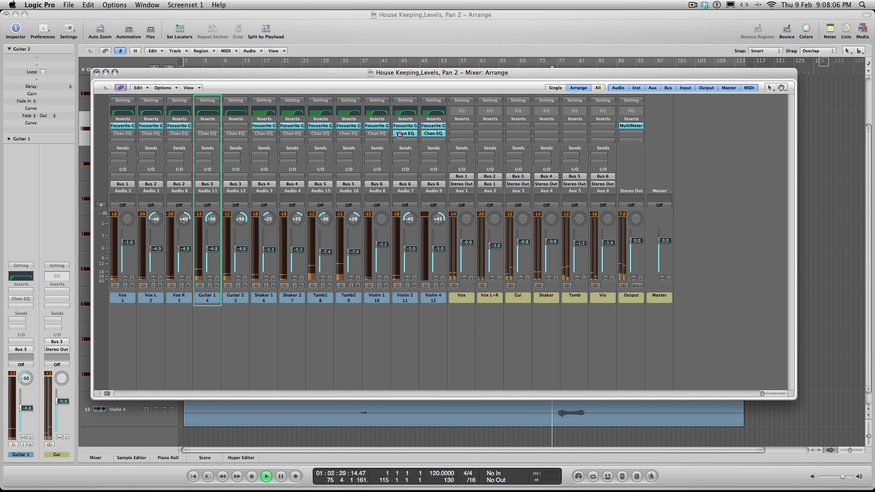
{"action": "left_click", "coordinate": [405, 133], "text": "alt"}
{"action": "left_click", "coordinate": [434, 133], "text": "alt"}
- Re-enable the Channel EQ on the violin, tambourine and shaker channels, working from Violin 4 back to Shaker 1
{"action": "left_click", "coordinate": [434, 134], "text": "alt"}
{"action": "left_click", "coordinate": [405, 134], "text": "alt"}
{"action": "left_click", "coordinate": [377, 134], "text": "alt"}
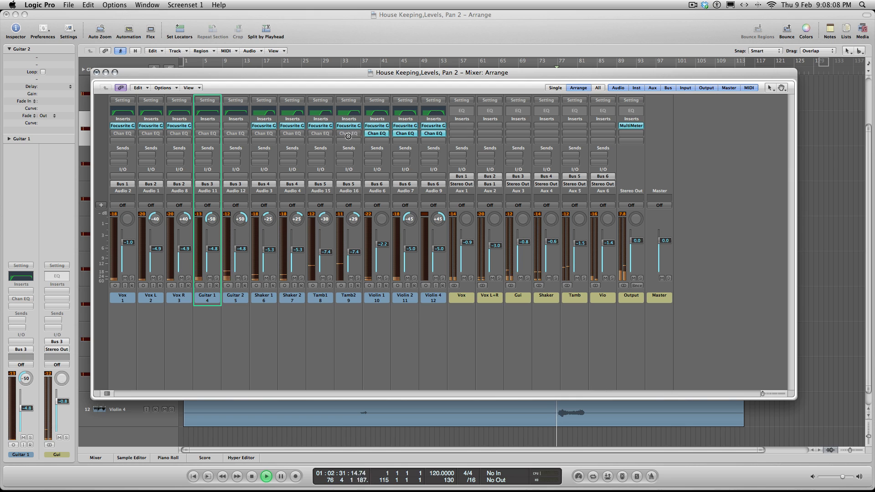
{"action": "left_click", "coordinate": [349, 134], "text": "alt"}
{"action": "left_click", "coordinate": [320, 134], "text": "alt"}
{"action": "left_click", "coordinate": [292, 133], "text": "alt"}
{"action": "left_click", "coordinate": [264, 134], "text": "alt"}
- Re-enable the Channel EQ on Guitar 2, Guitar 1, Vox R, Vox L and Vox, and stop playback
{"action": "left_click", "coordinate": [235, 133], "text": "alt"}
{"action": "left_click", "coordinate": [207, 134], "text": "alt"}
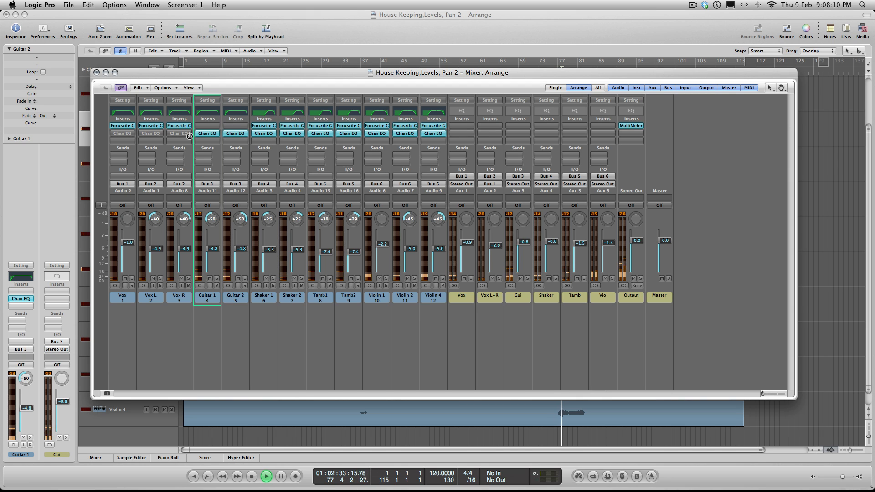
{"action": "left_click", "coordinate": [179, 134], "text": "alt"}
{"action": "left_click", "coordinate": [151, 133], "text": "alt"}
{"action": "left_click", "coordinate": [123, 134], "text": "alt"}
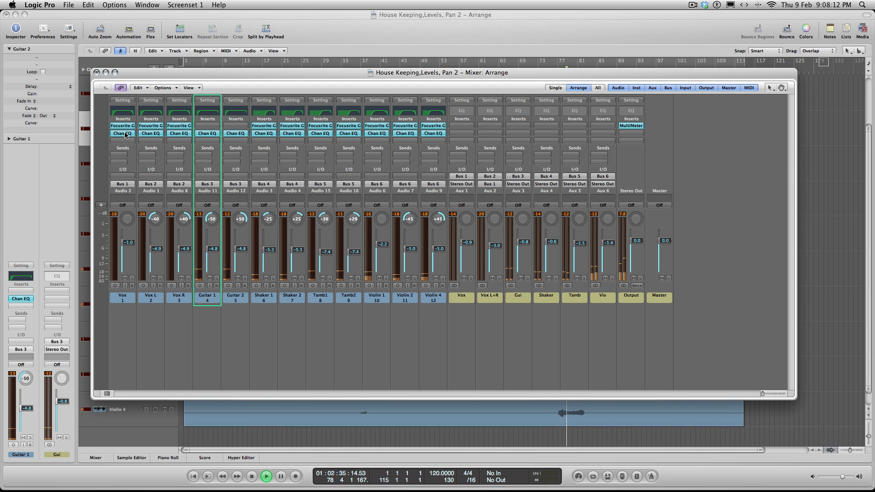
{"action": "key", "text": "space"}
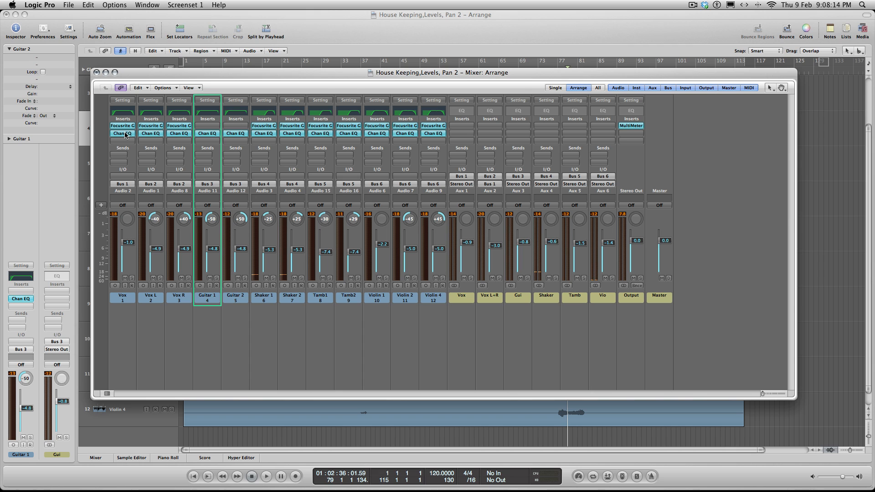